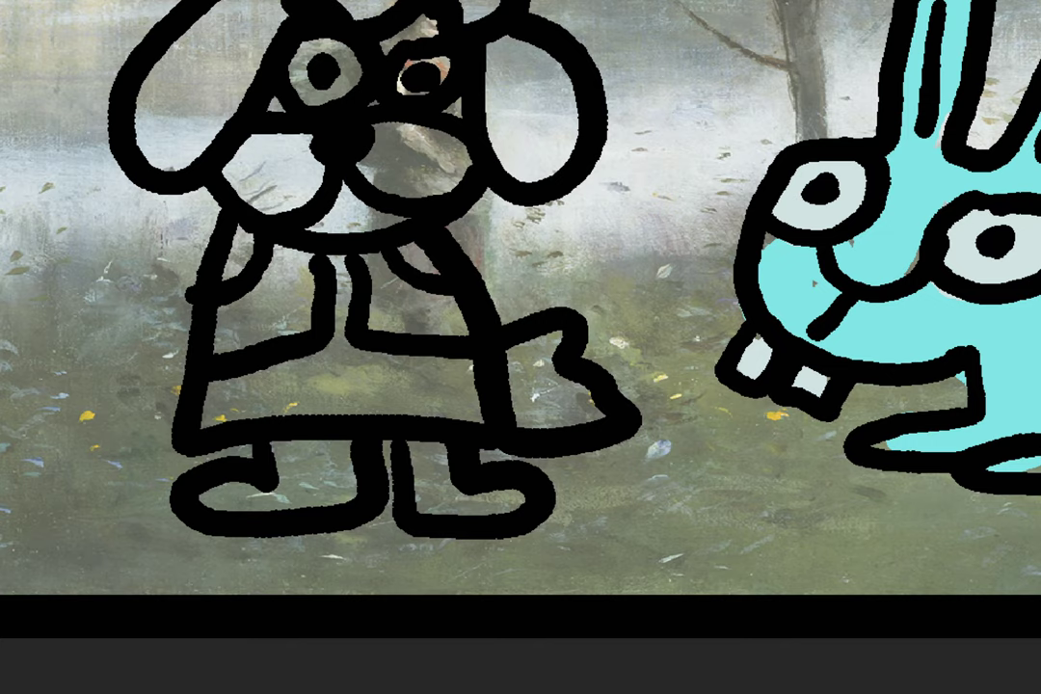
- Redraw the dog's curved tail in black and outline its outstretched arm reaching toward the empty area beside it
mouse_move(495, 348)
mouse_down()
mouse_move(634, 361)
mouse_move(511, 421)
mouse_up()
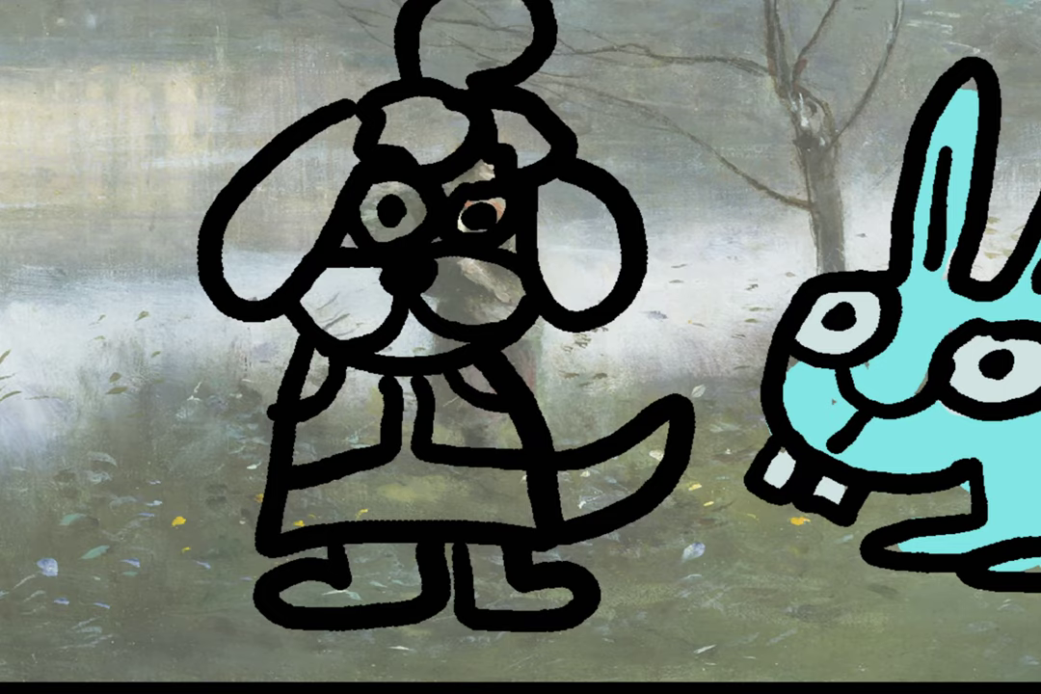
mouse_move(287, 344)
mouse_down()
mouse_move(146, 393)
mouse_move(177, 423)
mouse_move(280, 403)
mouse_up()
- Outline a small buck-toothed animal in black under the dog's outstretched arm, with upright ears, body, legs and round eyes with pupils
mouse_move(159, 434)
mouse_down()
mouse_move(82, 309)
mouse_move(43, 347)
mouse_move(3, 260)
mouse_up()
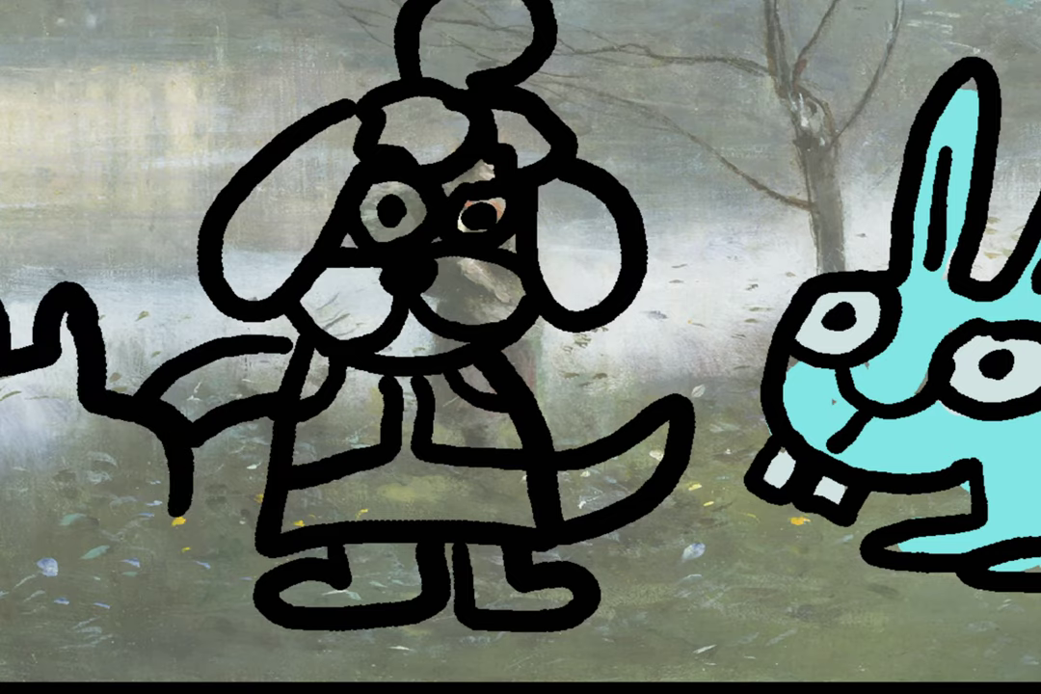
mouse_move(2, 405)
mouse_down()
mouse_move(8, 555)
mouse_move(135, 622)
mouse_move(181, 567)
mouse_move(232, 427)
mouse_move(159, 446)
mouse_up()
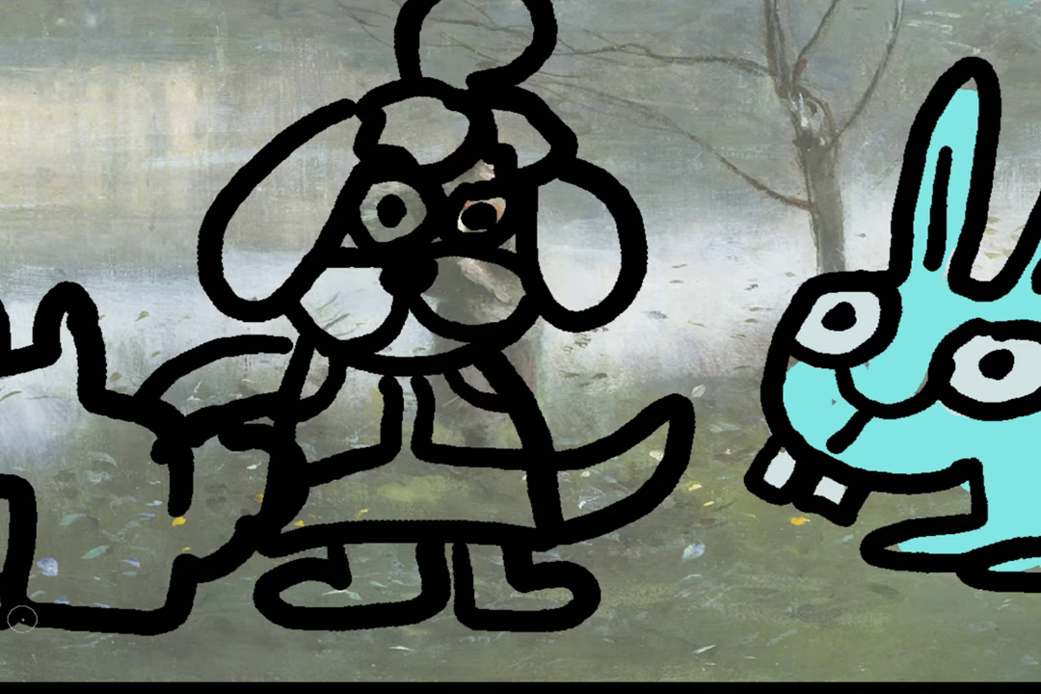
mouse_move(4, 410)
mouse_down()
mouse_move(40, 383)
mouse_move(8, 385)
mouse_up()
click(36, 410)
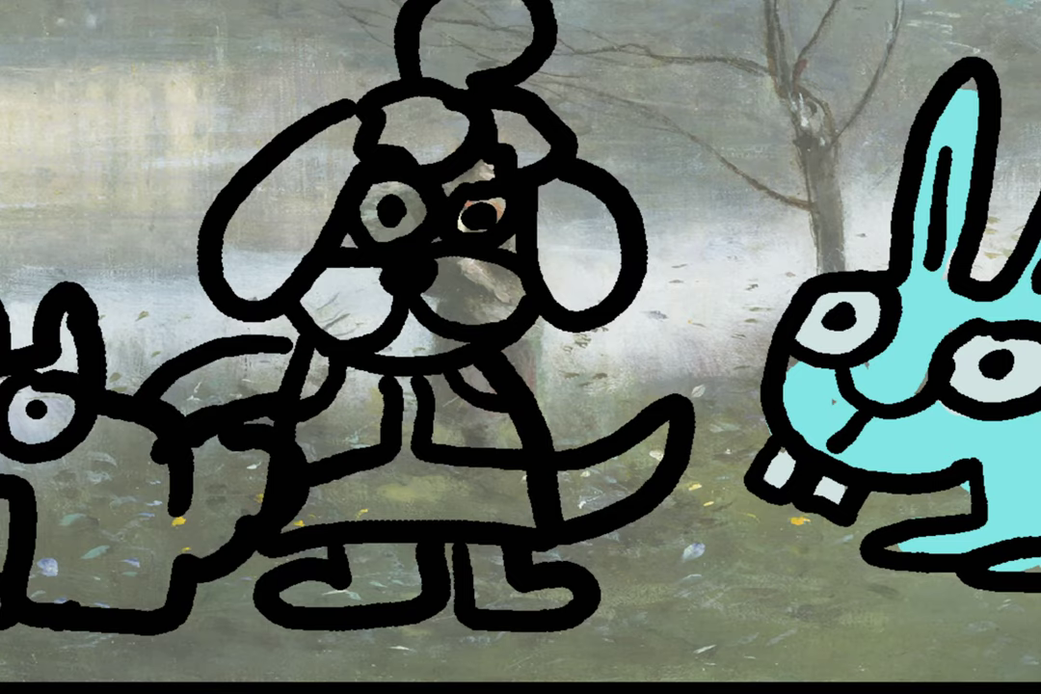
- Set the paint colour to yellow with hue 62, saturation 64% and brightness 89%, try it on the dog's ear, and undo the stroke
key(F6)
click(66, 364)
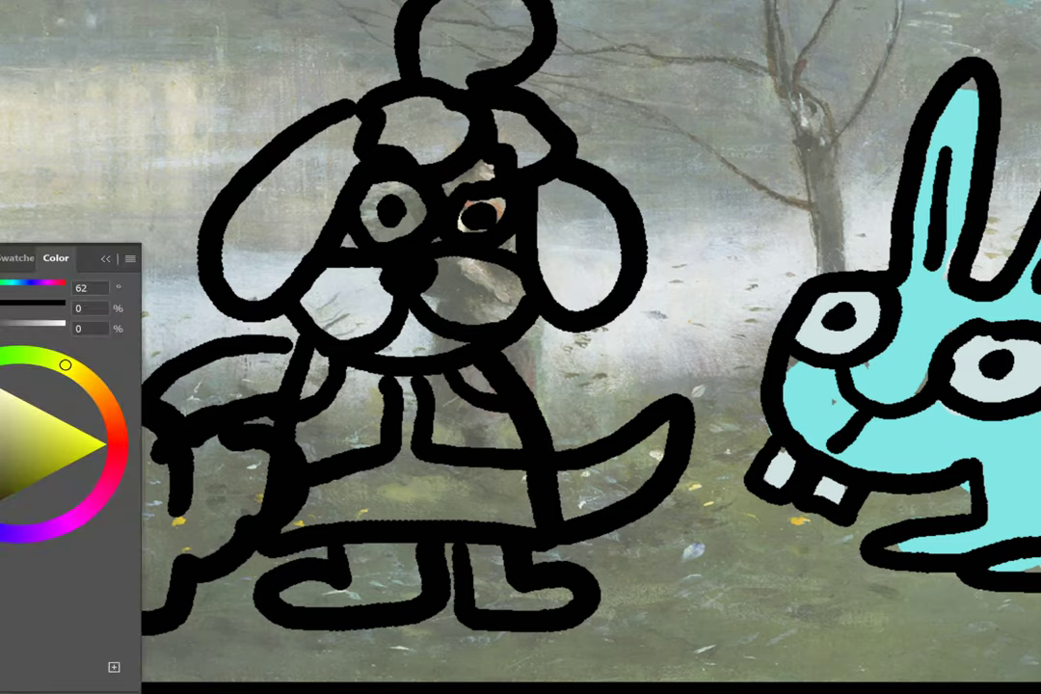
click(52, 430)
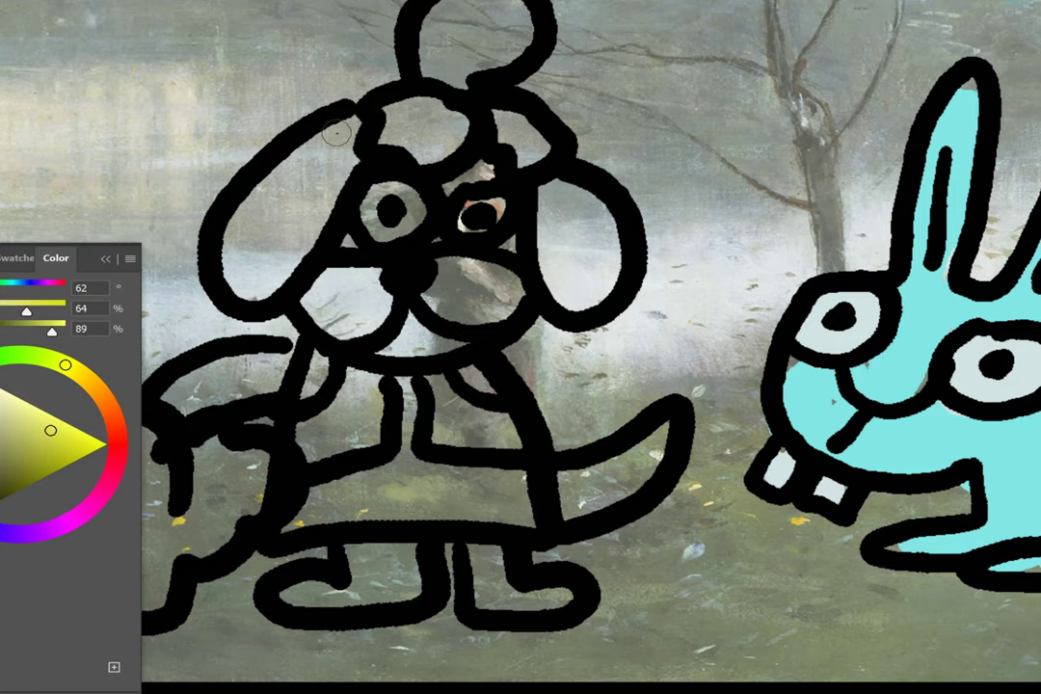
mouse_move(323, 145)
mouse_down()
mouse_move(253, 210)
mouse_move(253, 279)
mouse_move(330, 145)
mouse_move(289, 159)
mouse_up()
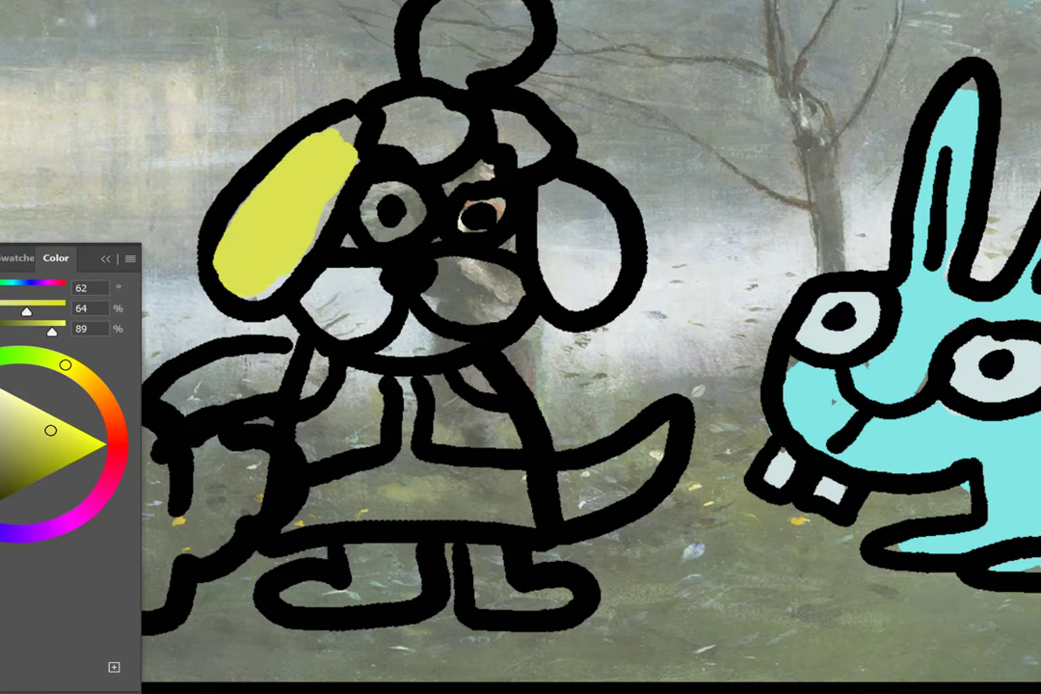
key(ctrl+z)
- Paint the dog's ears, fringe and topknot yellow on the layer directly beneath the doodle layer
key(F7)
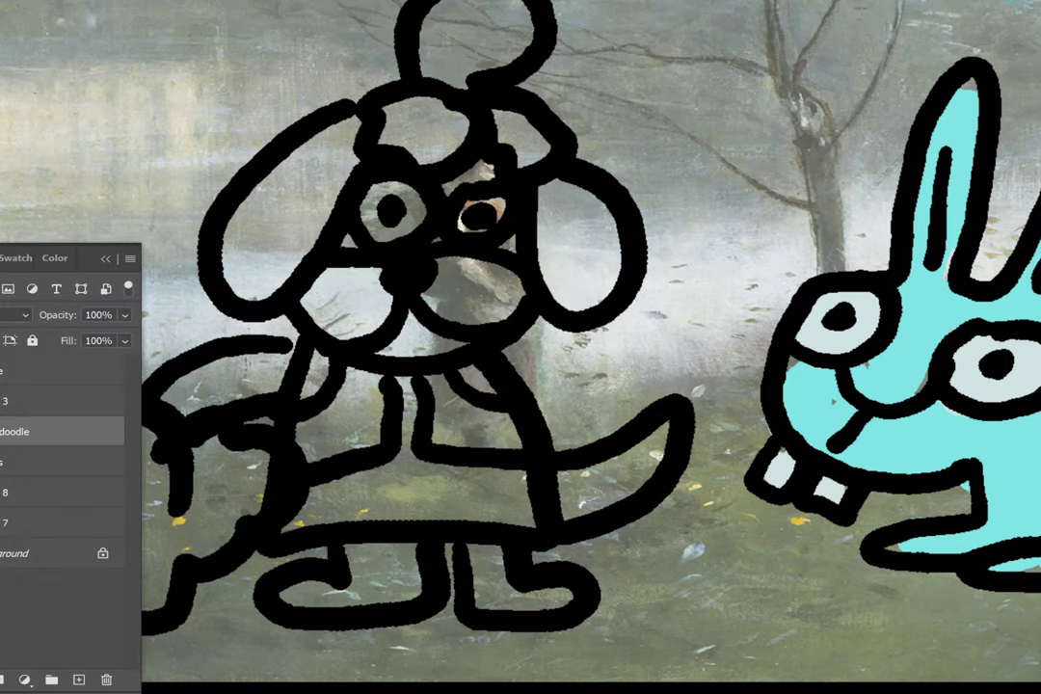
click(24, 462)
drag(311, 153, 231, 270)
mouse_move(243, 265)
mouse_down()
mouse_move(311, 184)
mouse_move(290, 226)
mouse_up()
key(ctrl+z)
key(ctrl+z)
mouse_move(330, 148)
mouse_down()
mouse_move(316, 152)
mouse_move(253, 262)
mouse_move(274, 280)
mouse_move(455, 101)
mouse_move(525, 124)
mouse_move(567, 224)
mouse_move(573, 285)
mouse_move(604, 216)
mouse_move(591, 196)
mouse_up()
mouse_move(496, 115)
mouse_down()
mouse_move(357, 135)
mouse_move(453, 77)
mouse_move(502, 17)
mouse_move(459, 18)
mouse_move(503, 65)
mouse_move(530, 130)
mouse_up()
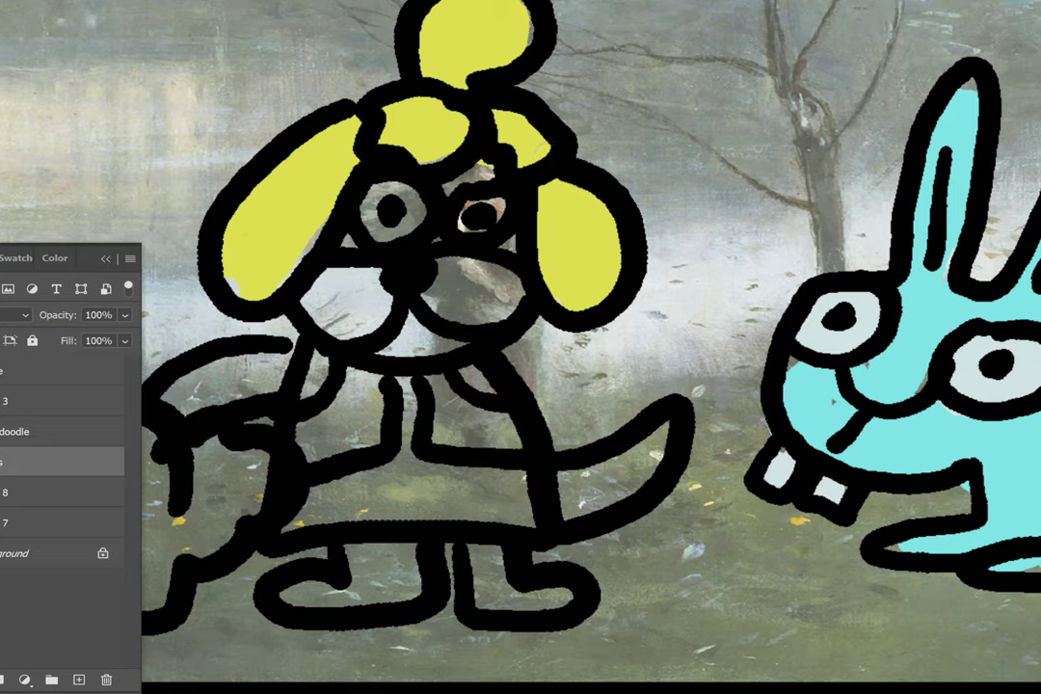
- Paint both halves of the dog's vest green with hue 118, saturation 64% and brightness 89%
click(55, 259)
click(2, 366)
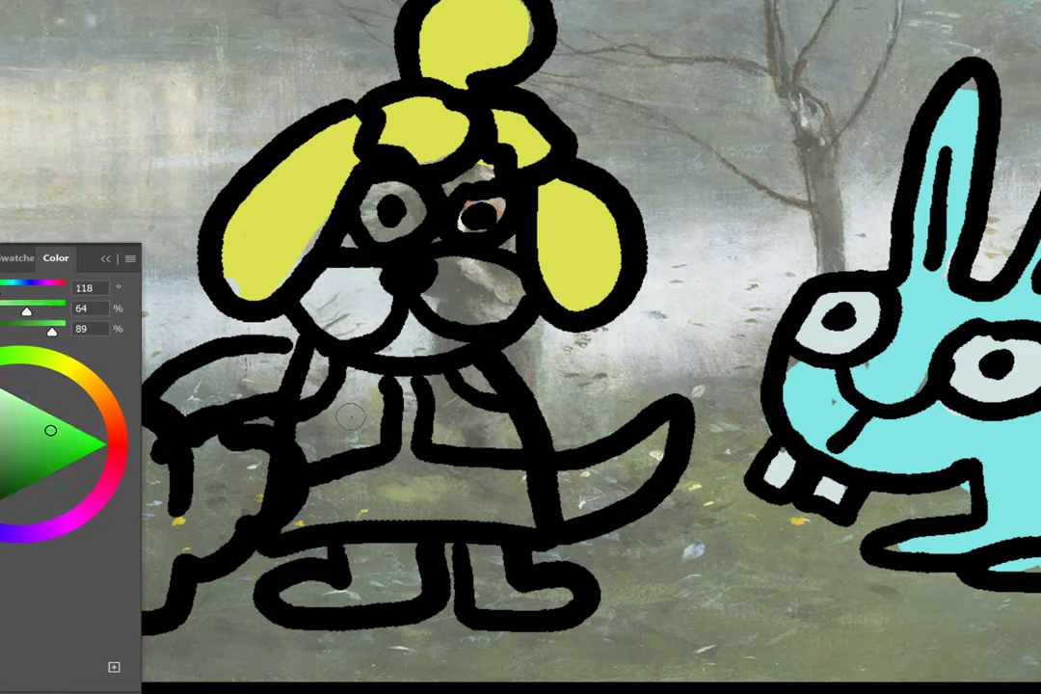
mouse_move(354, 422)
mouse_down()
mouse_move(359, 387)
mouse_move(335, 405)
mouse_move(341, 429)
mouse_move(370, 418)
mouse_move(312, 415)
mouse_move(330, 444)
mouse_move(385, 388)
mouse_move(439, 425)
mouse_move(445, 382)
mouse_move(443, 440)
mouse_move(511, 424)
mouse_up()
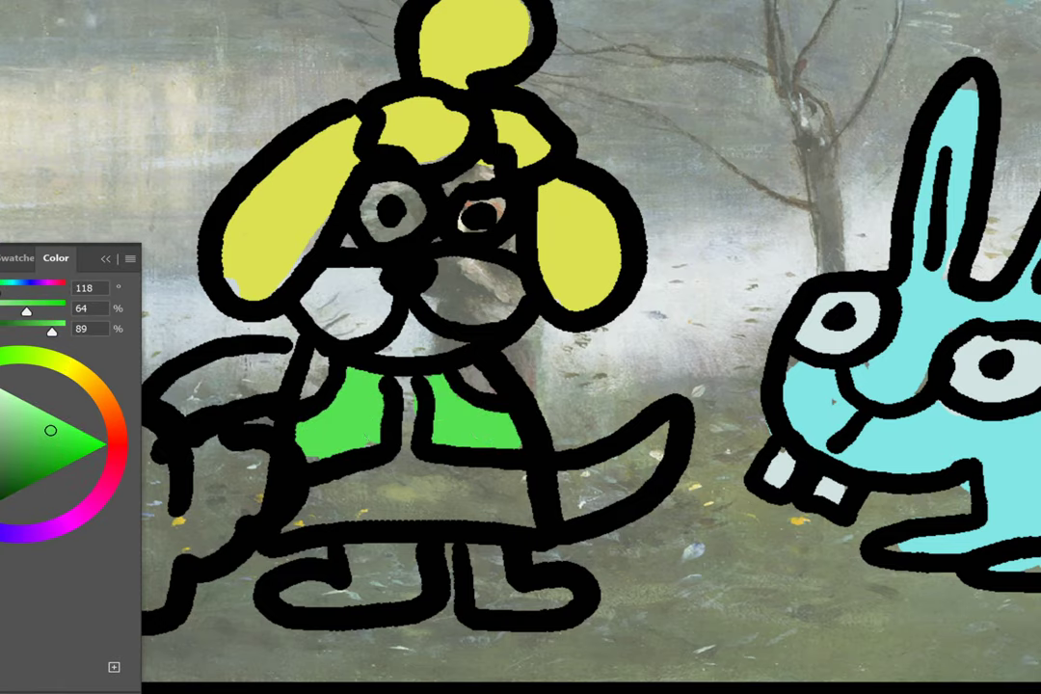
- Paint the dog's sleeves and dress red with hue 0, saturation 64% and brightness 89%
click(117, 444)
mouse_move(171, 399)
mouse_down()
mouse_move(241, 369)
mouse_move(184, 384)
mouse_move(279, 364)
mouse_move(261, 376)
mouse_move(275, 374)
mouse_up()
mouse_move(321, 493)
mouse_down()
mouse_move(385, 490)
mouse_move(405, 399)
mouse_move(384, 463)
mouse_move(354, 490)
mouse_move(473, 501)
mouse_move(490, 474)
mouse_move(514, 491)
mouse_up()
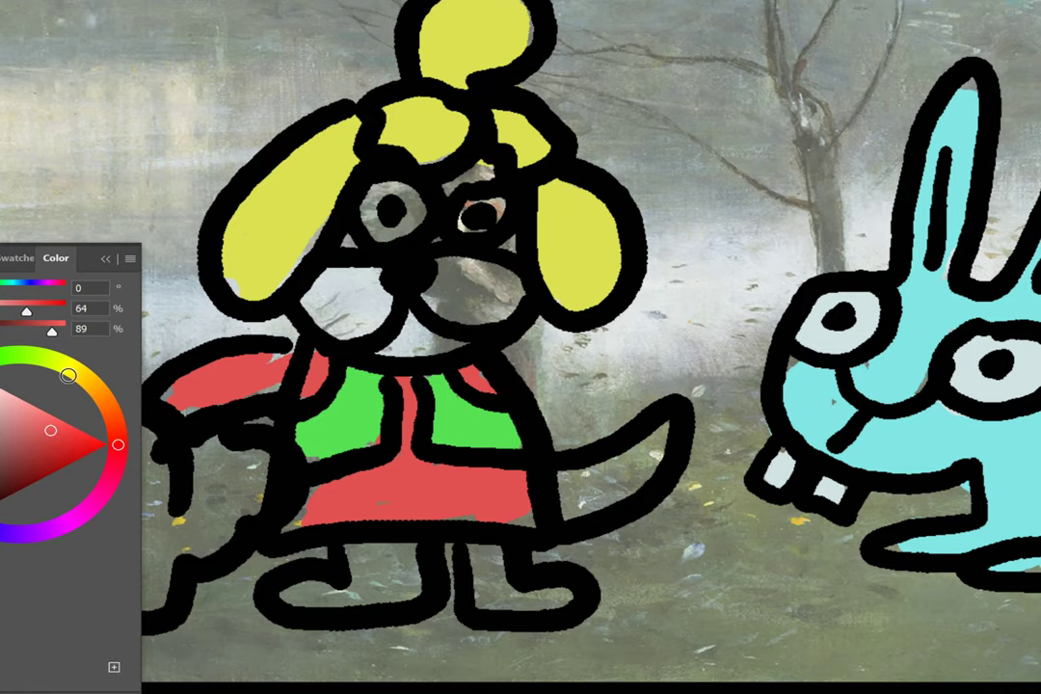
- Paint the dog's feet and tail yellow with hue 58, saturation 64% and brightness 89%
click(71, 368)
mouse_move(402, 568)
mouse_down()
mouse_move(319, 583)
mouse_move(355, 585)
mouse_move(375, 600)
mouse_move(445, 566)
mouse_move(472, 570)
mouse_move(482, 590)
mouse_move(541, 595)
mouse_up()
mouse_move(571, 482)
mouse_down()
mouse_move(613, 475)
mouse_move(649, 449)
mouse_move(614, 461)
mouse_up()
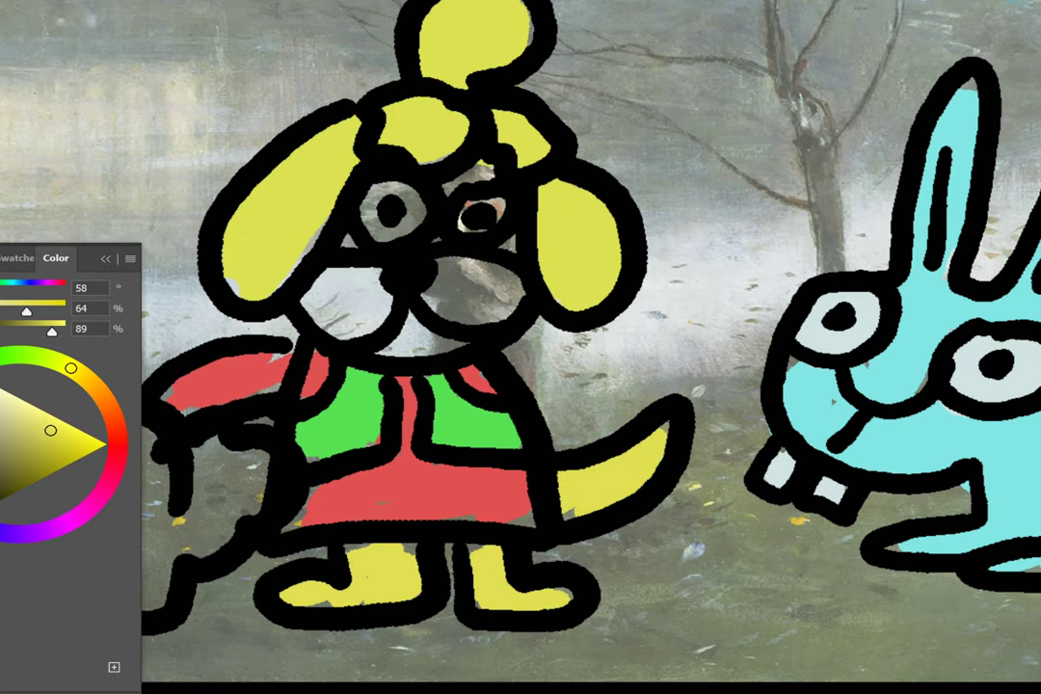
- Paint the dog's face and muzzle tan with hue 43, saturation 39% and brightness 90%
click(92, 382)
click(22, 414)
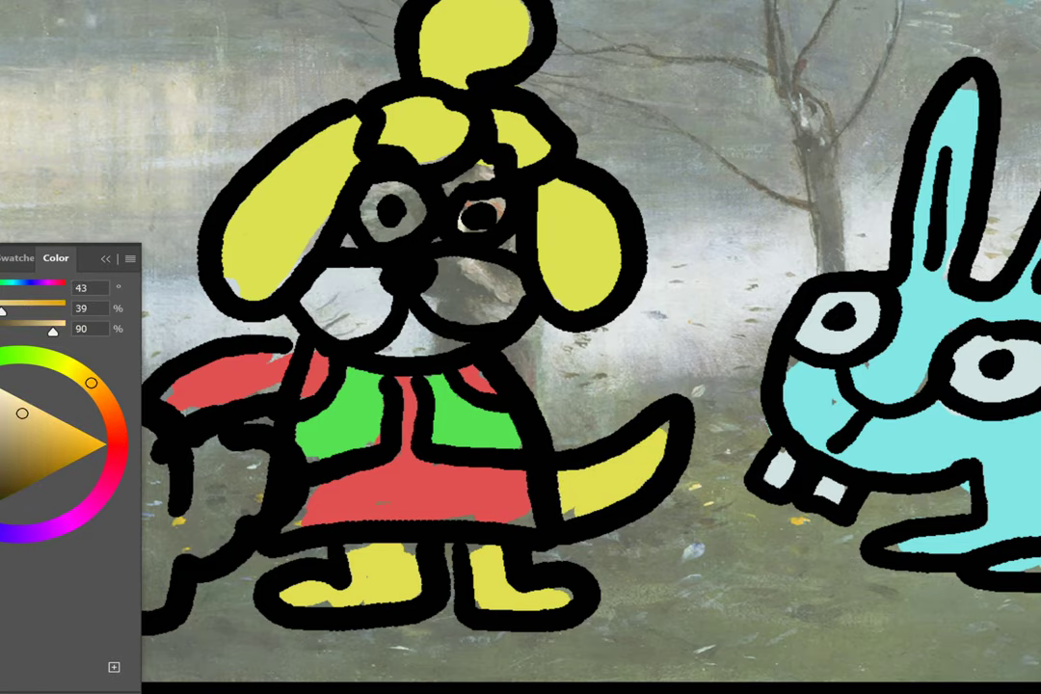
mouse_move(396, 220)
mouse_down()
mouse_move(361, 237)
mouse_move(363, 338)
mouse_move(491, 252)
mouse_move(471, 211)
mouse_move(429, 243)
mouse_move(508, 262)
mouse_move(469, 340)
mouse_move(353, 242)
mouse_move(394, 210)
mouse_move(343, 254)
mouse_move(466, 325)
mouse_move(494, 193)
mouse_up()
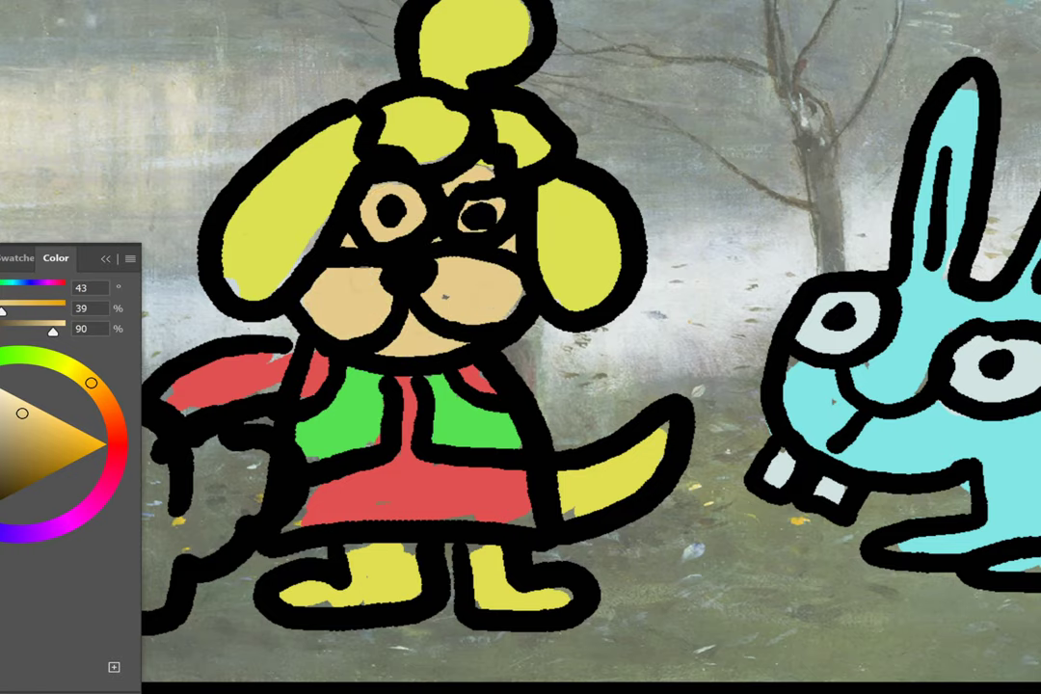
- Paint the whites of the dog's eyes off-white with hue 43, saturation 5% and brightness 91%
click(0, 393)
mouse_move(403, 191)
mouse_down()
mouse_move(358, 221)
mouse_move(386, 230)
mouse_up()
drag(483, 214, 494, 205)
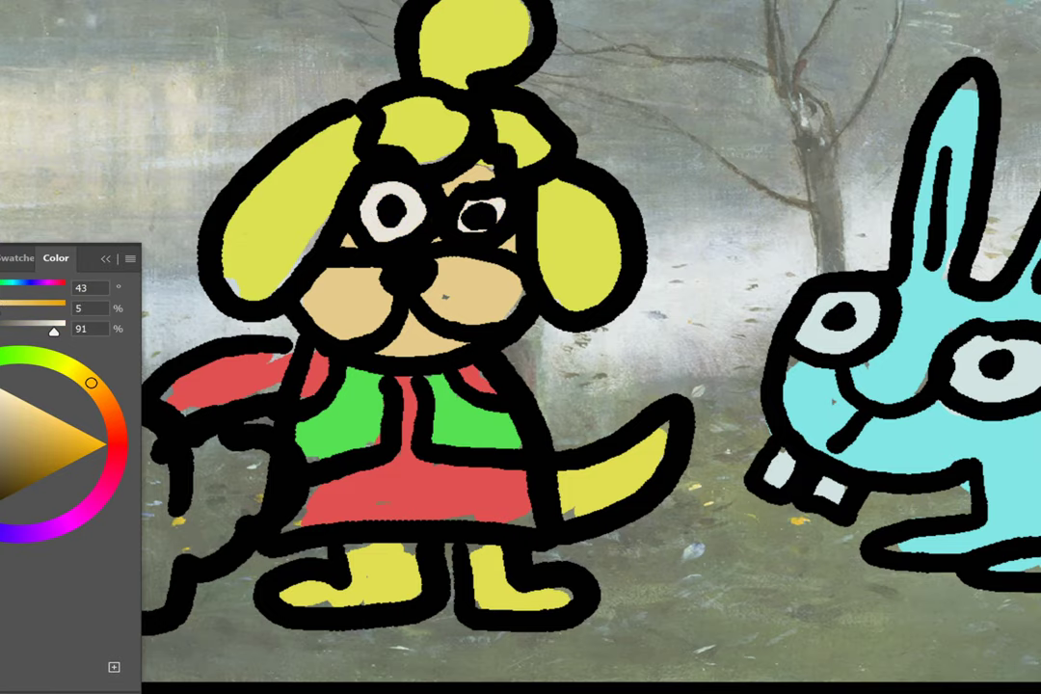
- Paint the small buck-toothed animal's ears, face and body orange
drag(414, 328, 765, 292)
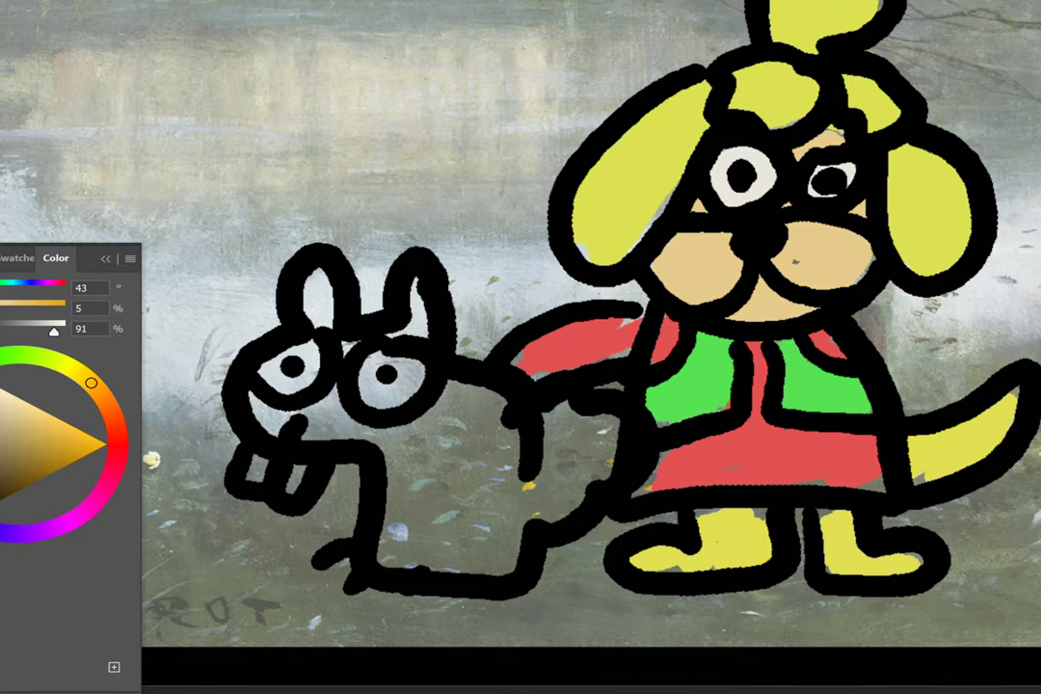
click(73, 442)
mouse_move(331, 290)
mouse_down()
mouse_move(316, 326)
mouse_move(363, 333)
mouse_move(418, 289)
mouse_move(411, 335)
mouse_move(338, 398)
mouse_move(247, 413)
mouse_move(309, 429)
mouse_move(357, 421)
mouse_move(396, 476)
mouse_move(390, 543)
mouse_move(447, 550)
mouse_move(550, 462)
mouse_move(547, 439)
mouse_move(554, 497)
mouse_move(591, 492)
mouse_move(471, 443)
mouse_move(435, 445)
mouse_move(400, 424)
mouse_move(490, 569)
mouse_move(593, 485)
mouse_move(617, 424)
mouse_up()
- Paint the small animal's eyes and front teeth off-white with hue 43, saturation 6% and brightness 86%
drag(45, 310, 0, 309)
click(49, 331)
drag(307, 361, 311, 360)
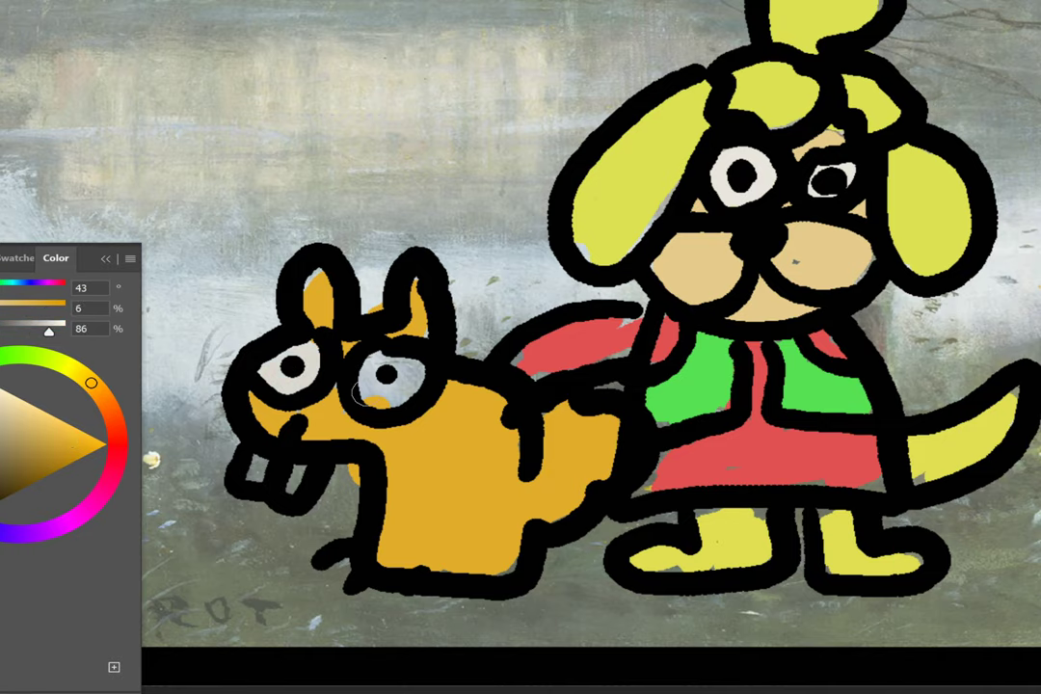
mouse_move(365, 392)
mouse_down()
mouse_move(403, 356)
mouse_move(386, 407)
mouse_up()
drag(256, 463, 299, 481)
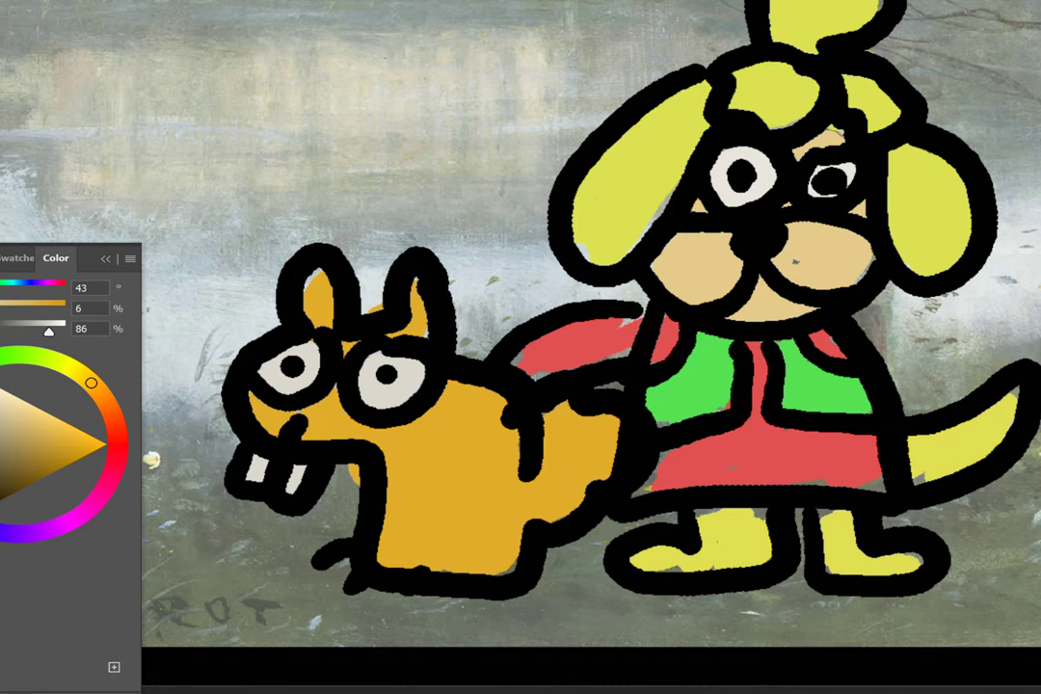
- Make the doodle layer active again and hide the layer list
click(1, 258)
click(35, 431)
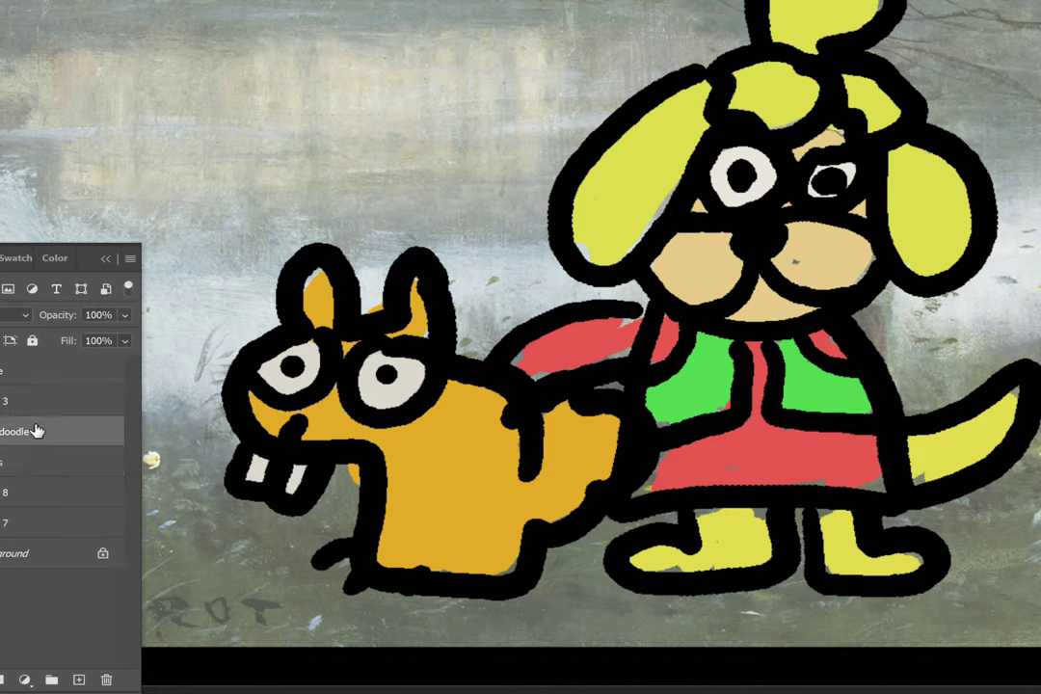
key(F7)
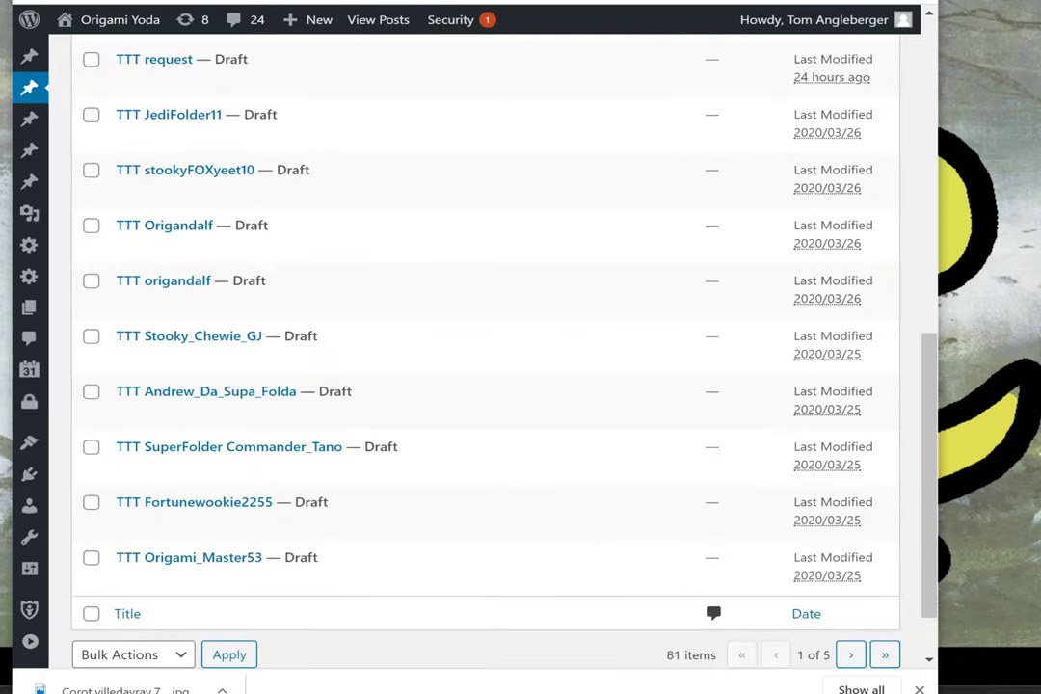
click(188, 335)
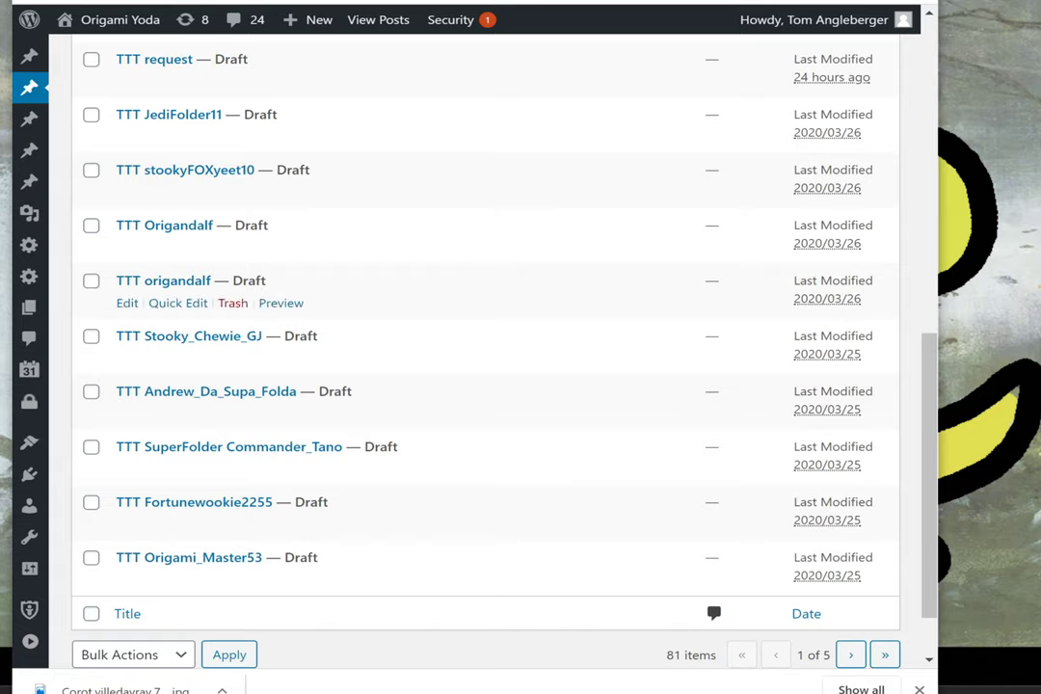
click(127, 303)
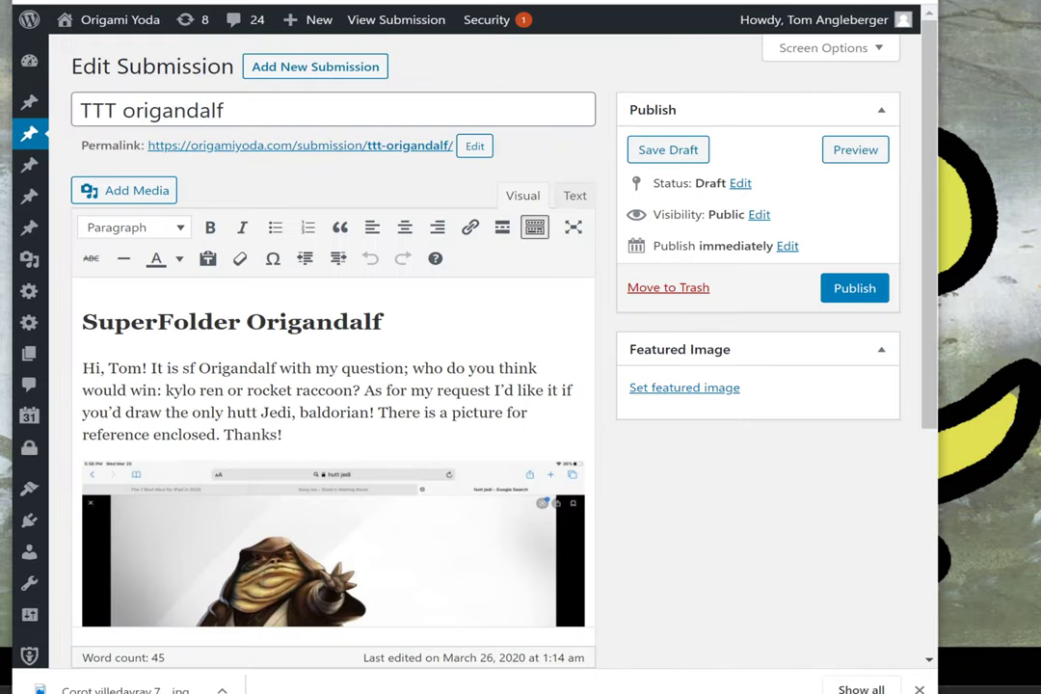
scroll(482, 386, down, 2)
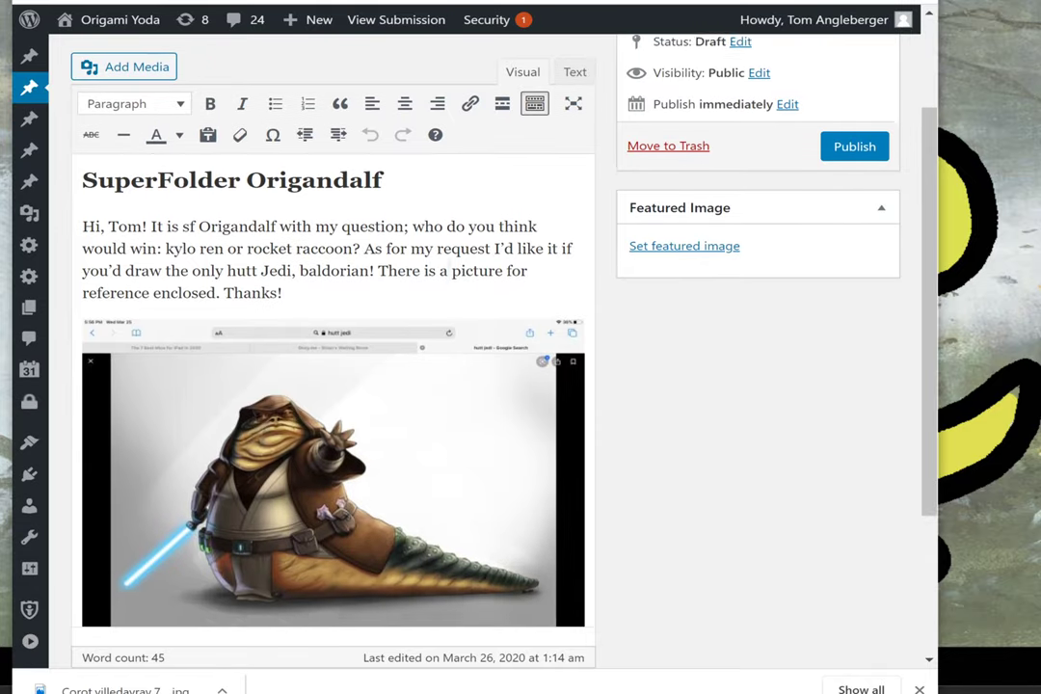